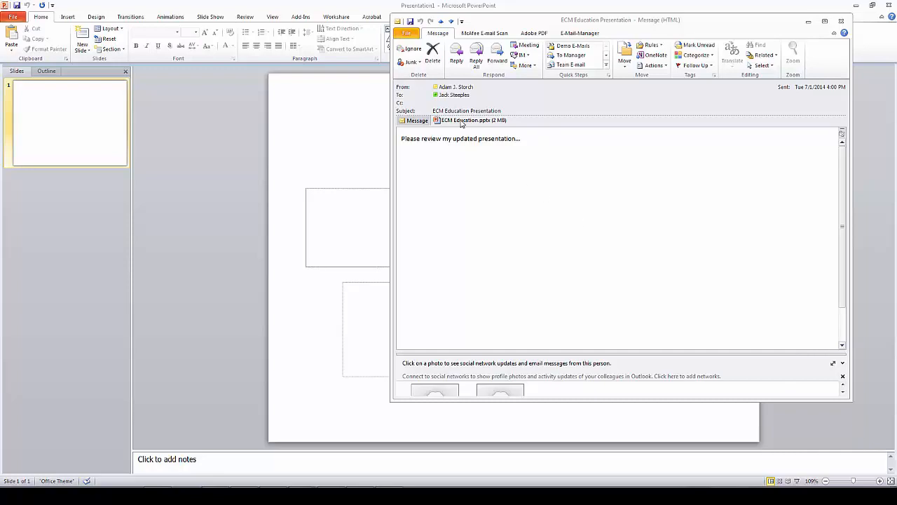
- Open the e-mail attachment ECM Education.pptx and skim through its slides
double_click(461, 120)
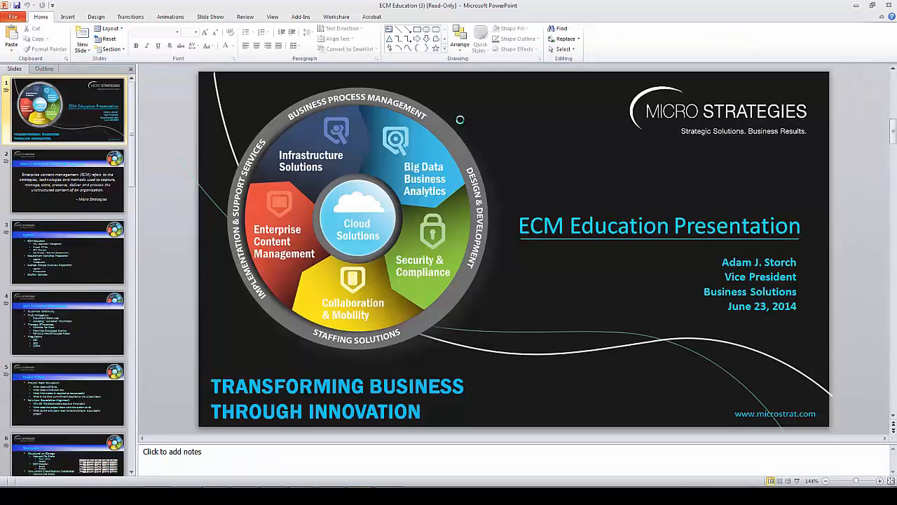
scroll(460, 119, "down", 5)
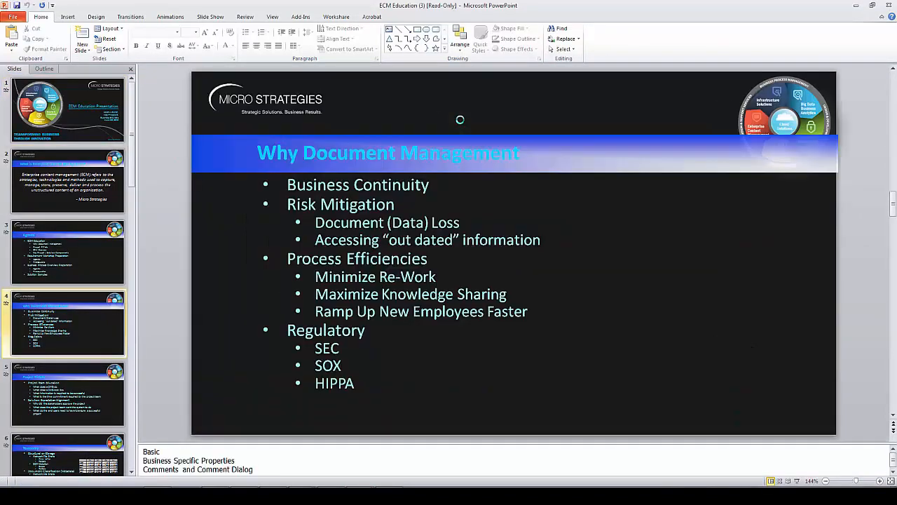
scroll(460, 119, "down", 1)
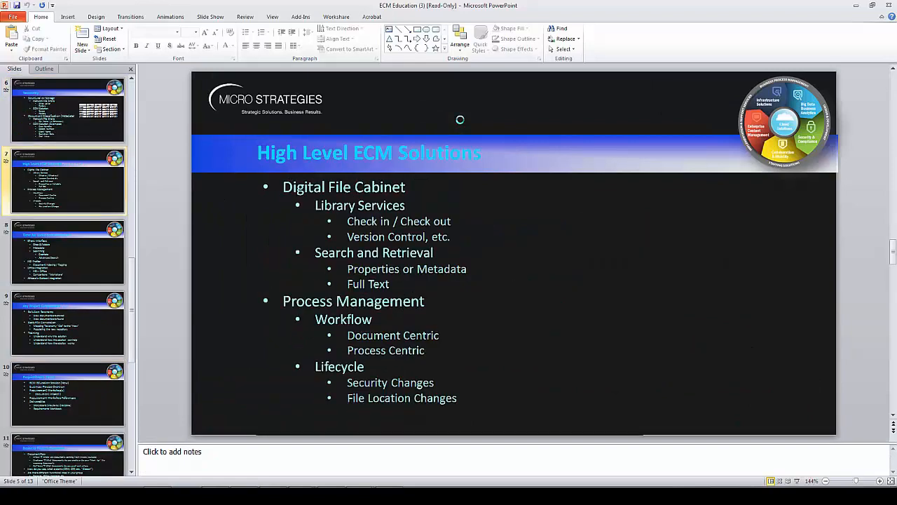
scroll(460, 119, "up", 2)
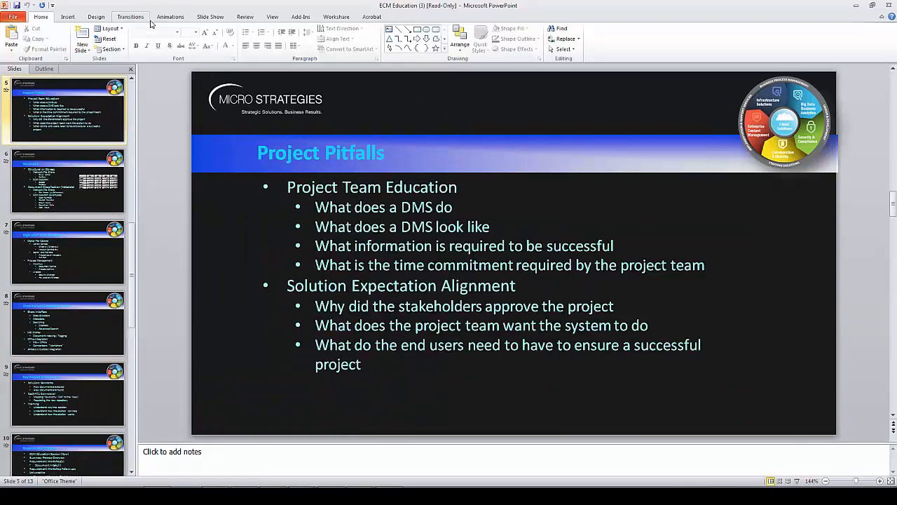
- Start saving the presentation to Alfresco, look up the folder "fund I" and choose its Presentations subfolder as the destination
left_click(13, 16)
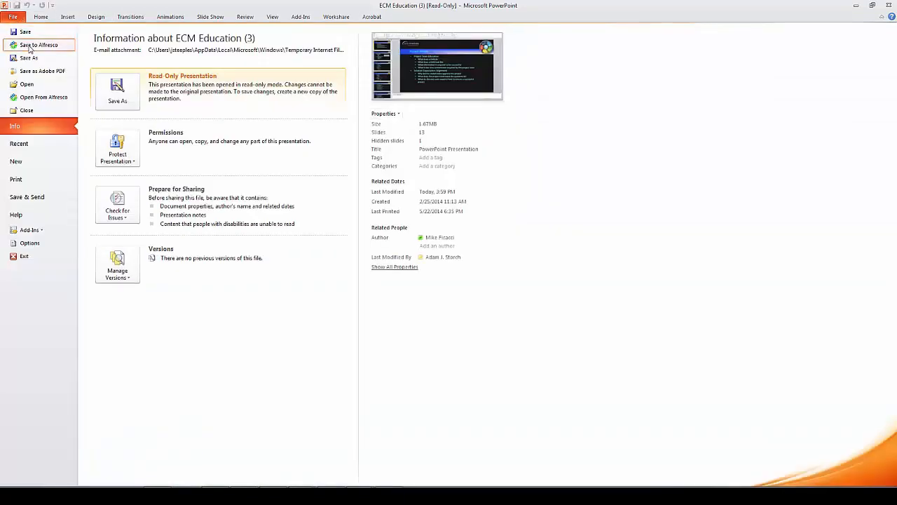
left_click(31, 46)
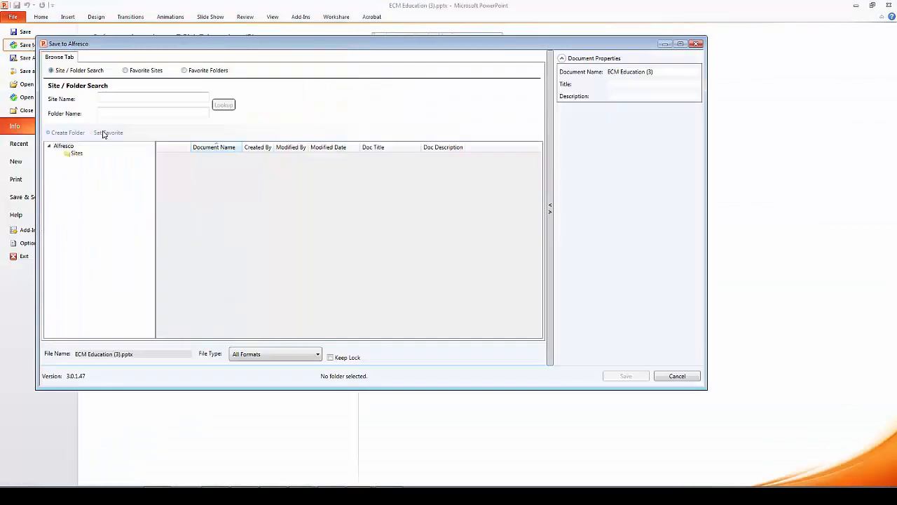
left_click(118, 114)
type("fund")
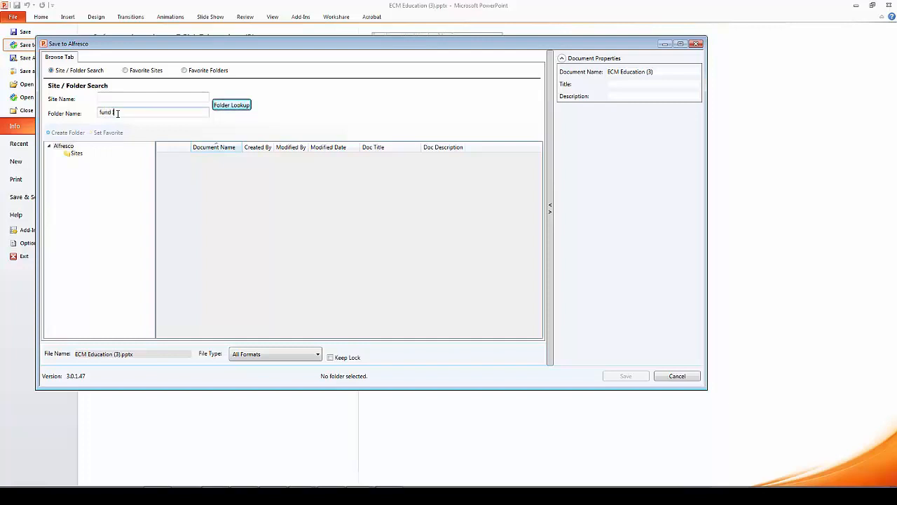
type(" I")
left_click(223, 107)
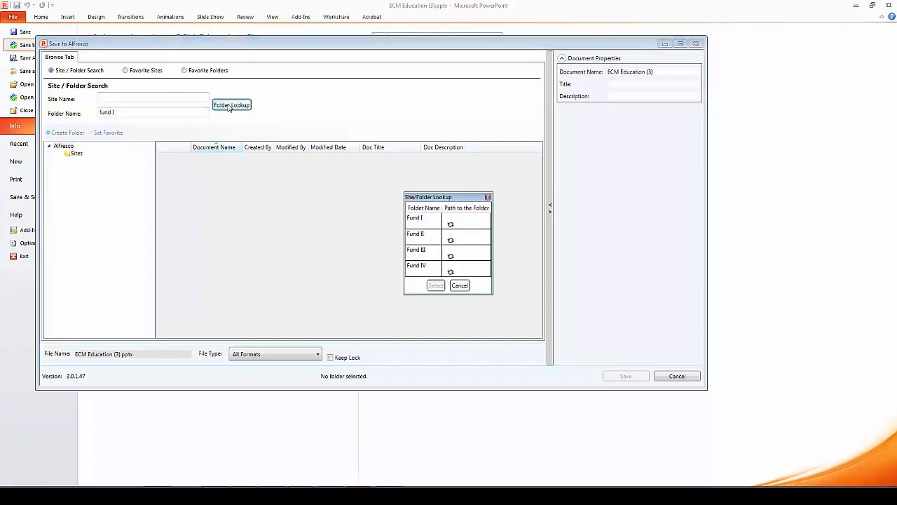
left_click(422, 218)
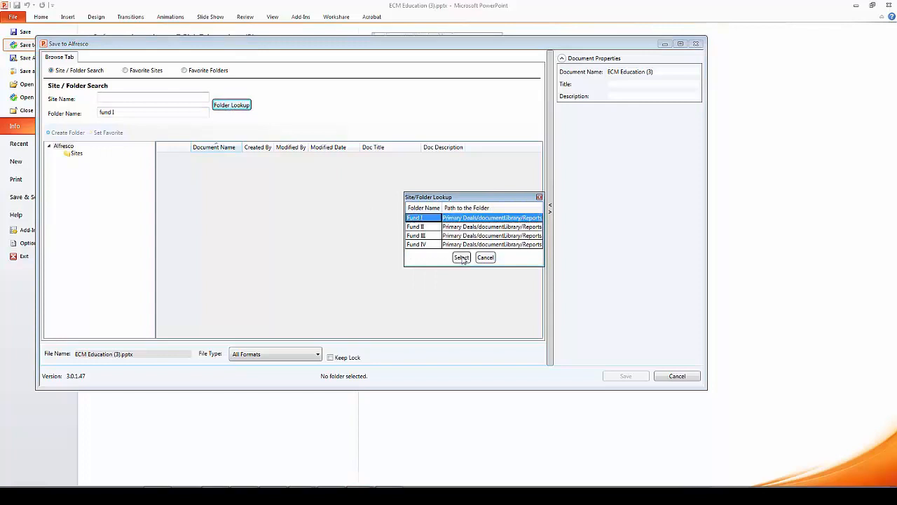
left_click(461, 257)
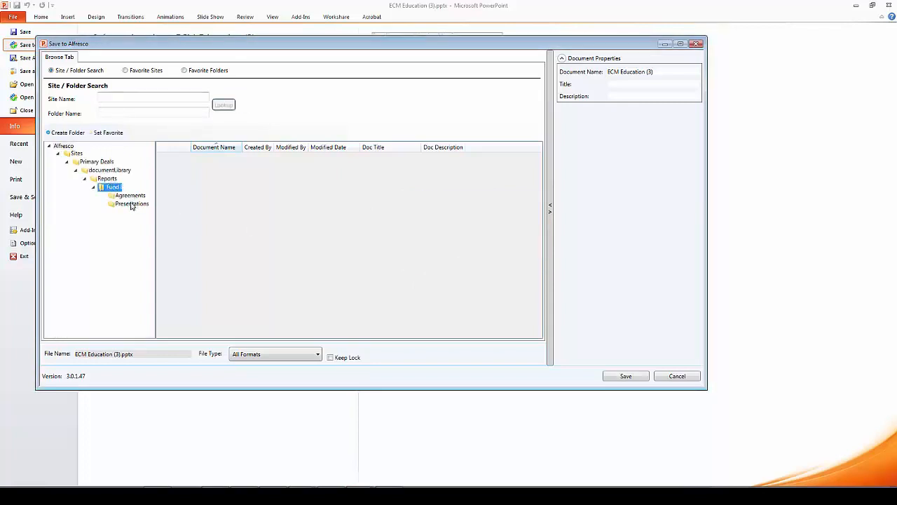
left_click(130, 203)
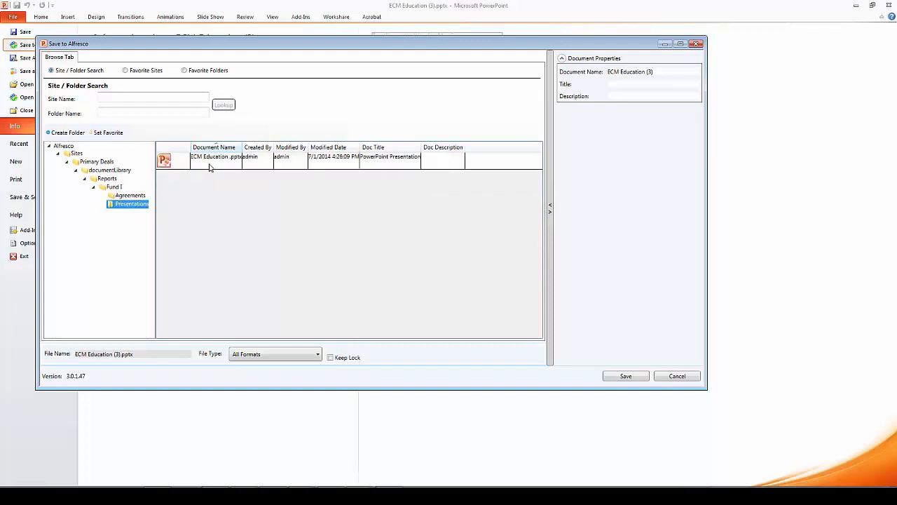
- Save the presentation over the existing ECM Education .pptx as a minor version, with a comment saying who it is from
left_click(209, 160)
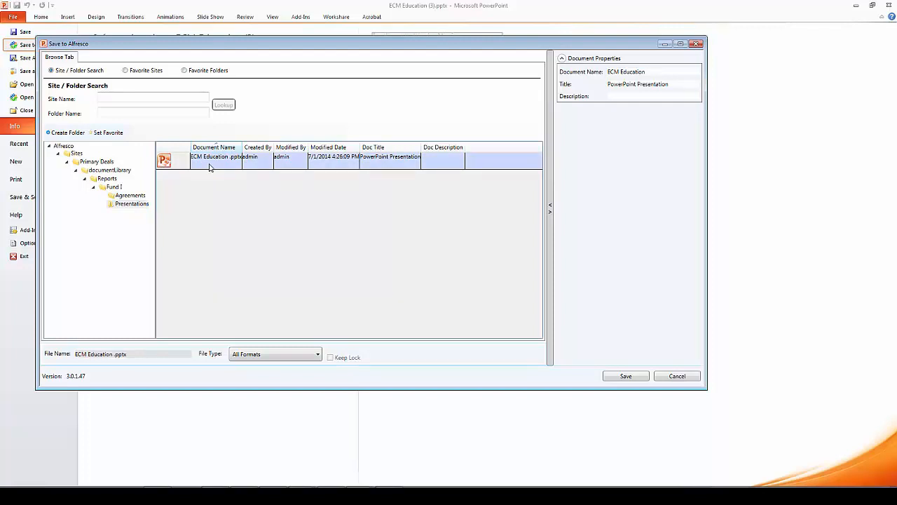
left_click(620, 376)
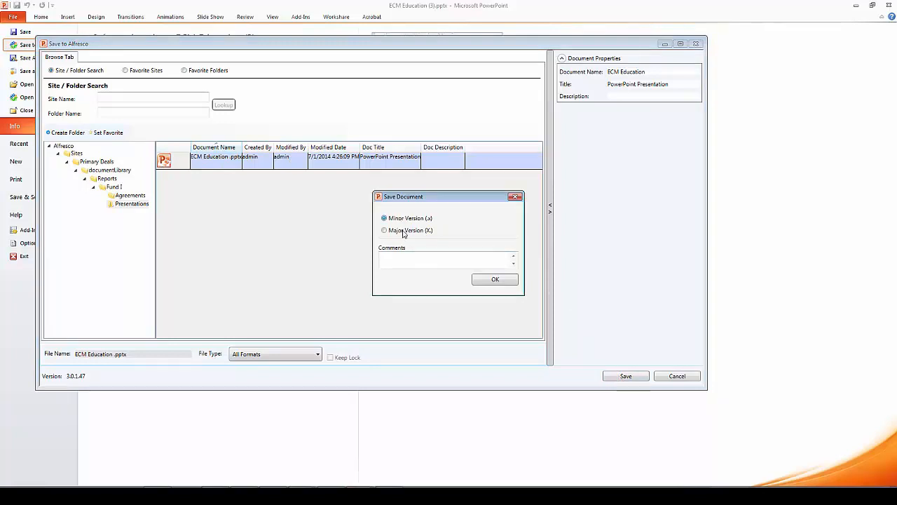
left_click(406, 258)
type("From Jack")
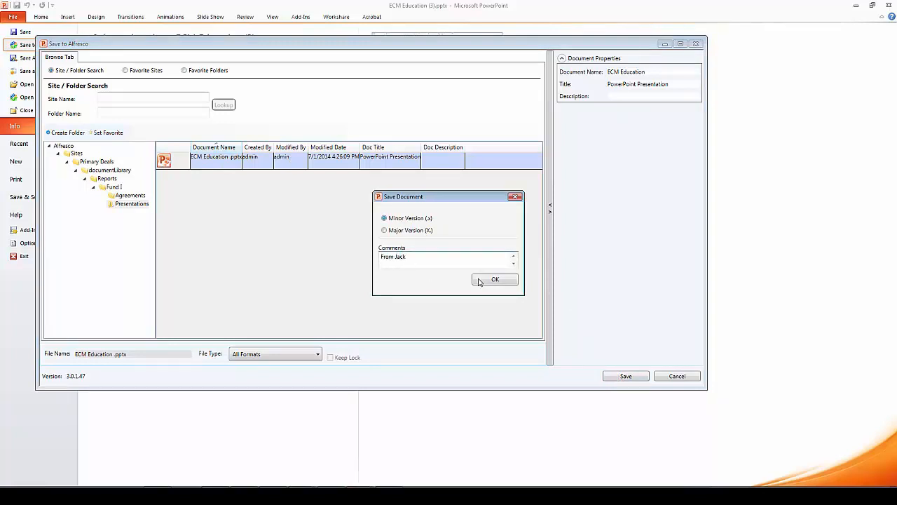
left_click(480, 280)
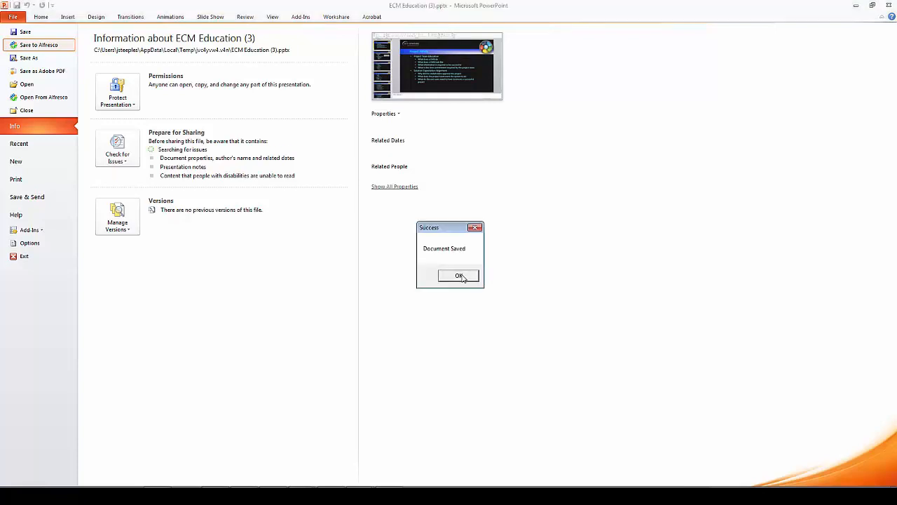
left_click(458, 276)
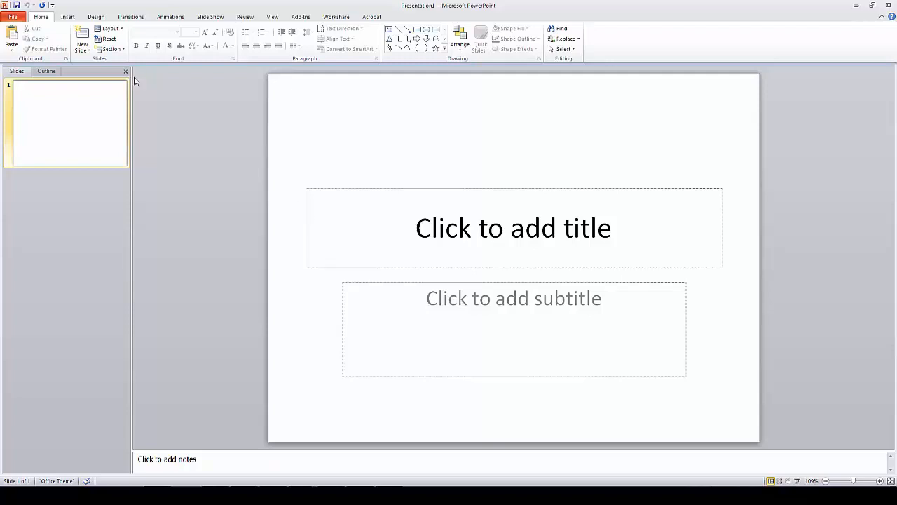
- Bring up the previous versions of ECM Education .pptx from the recent documents in Alfresco
left_click(14, 17)
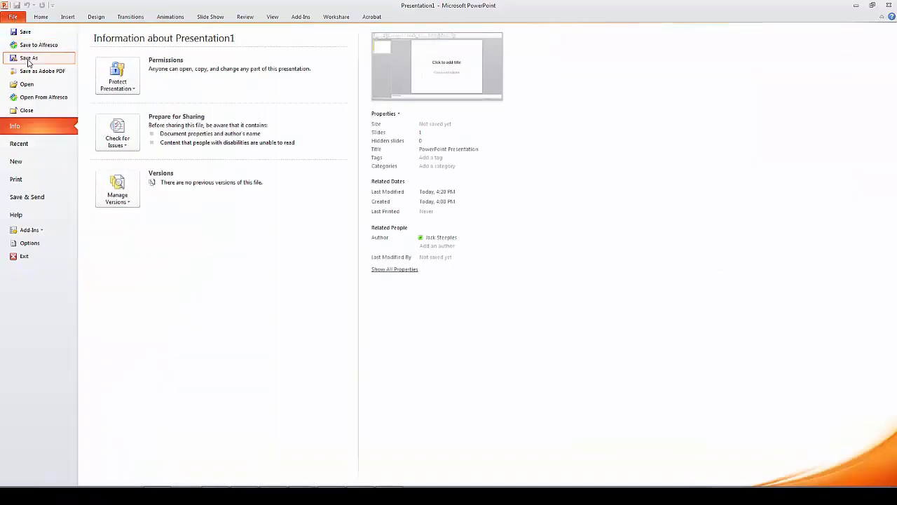
left_click(35, 98)
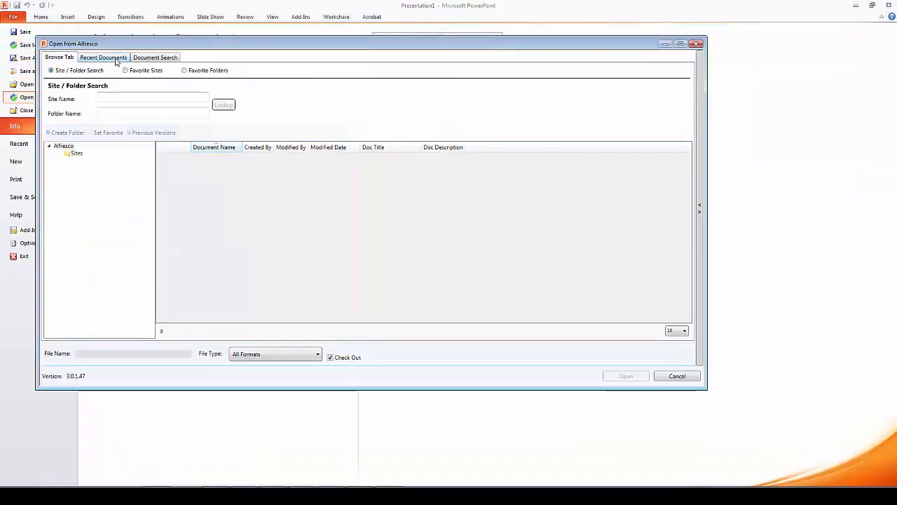
left_click(115, 61)
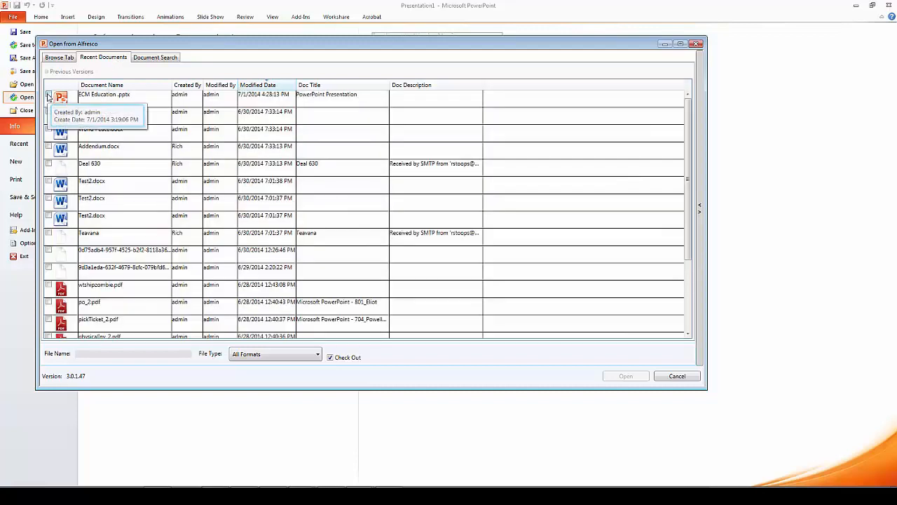
left_click(49, 96)
left_click(71, 72)
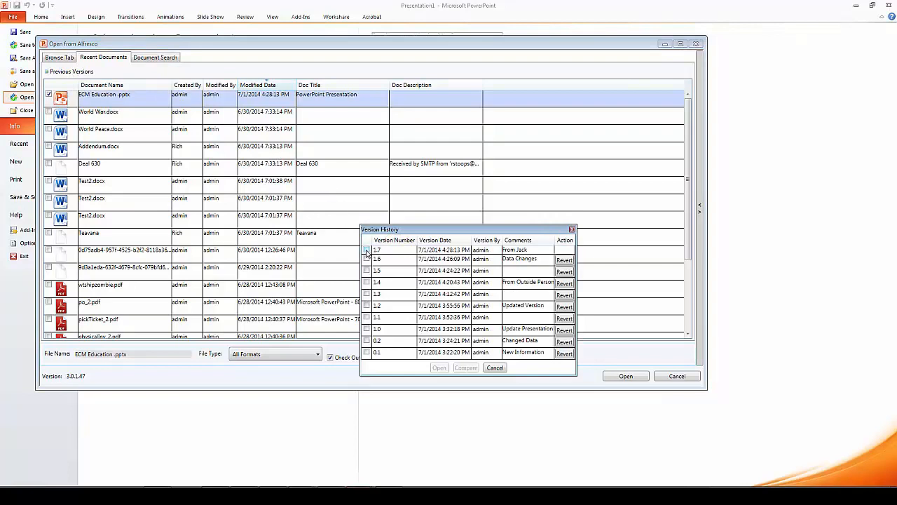
- Compare versions 1.7 and 1.6 of the presentation and hide the unchanged slides in the comparison
left_click(366, 251)
left_click(366, 260)
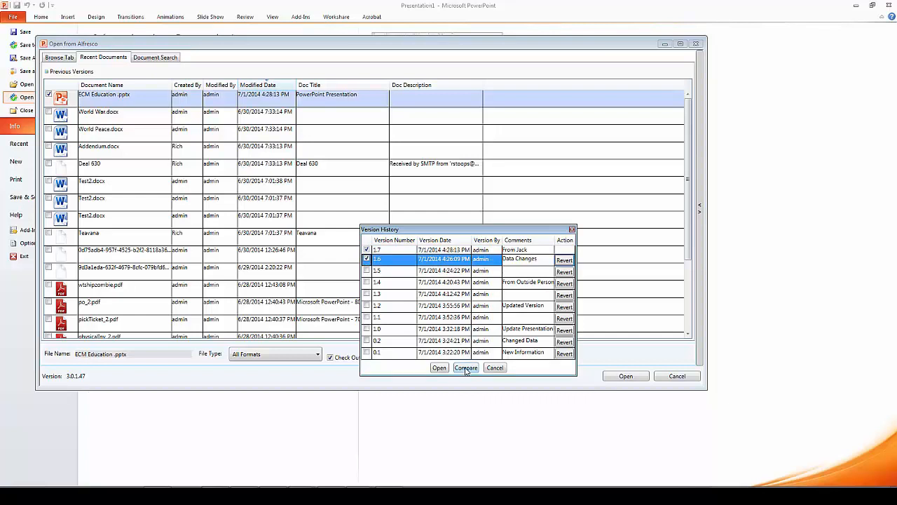
left_click(466, 368)
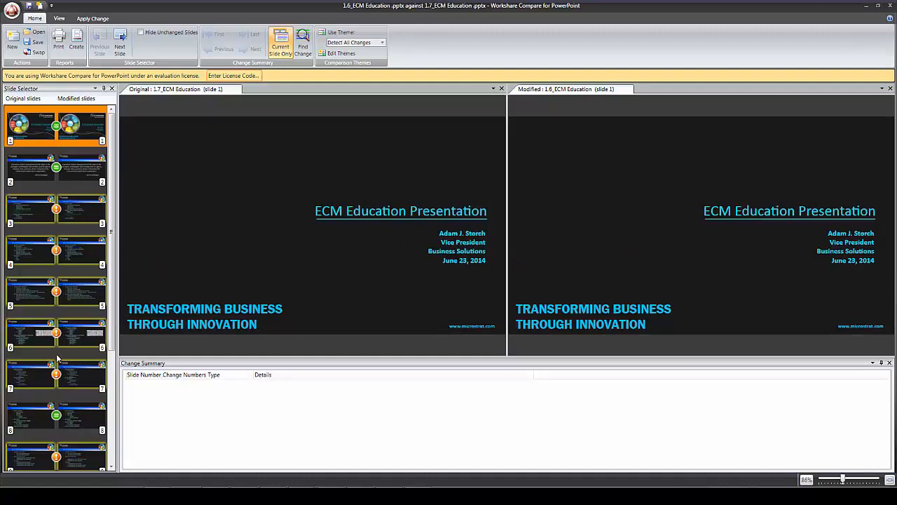
left_click_drag(113, 338, 115, 284)
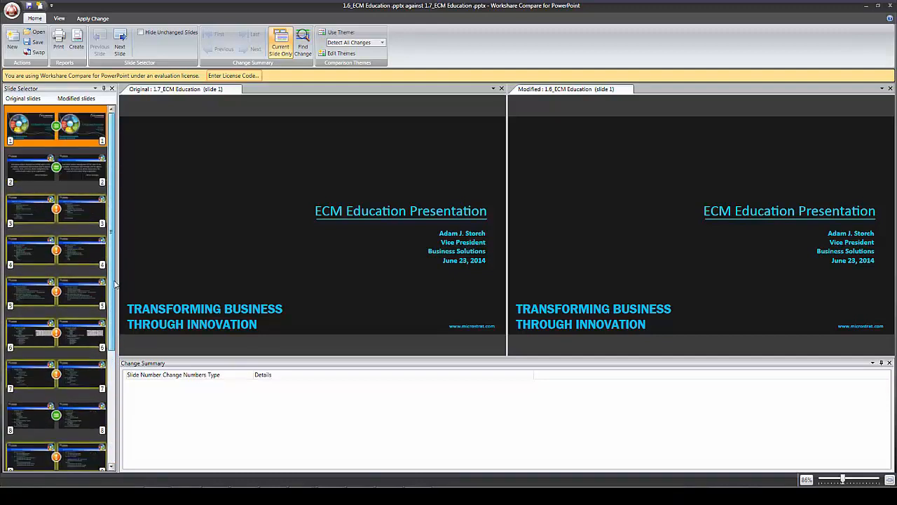
left_click(143, 35)
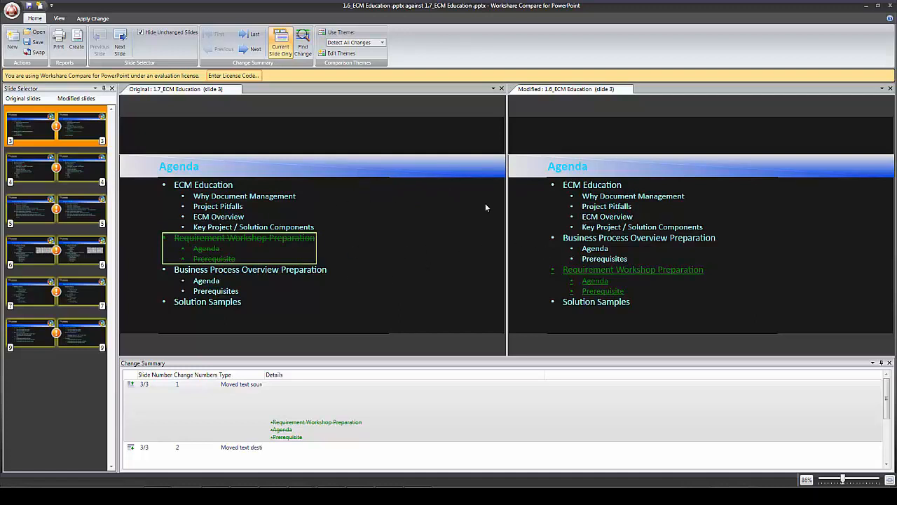
- Use the modified version of slides 3 and 4 and the original version of slide 5
right_click(544, 211)
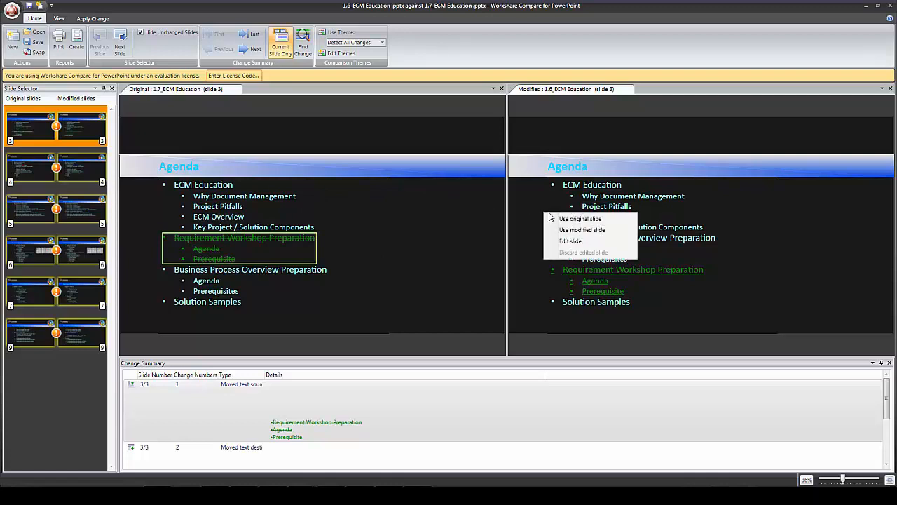
left_click(570, 232)
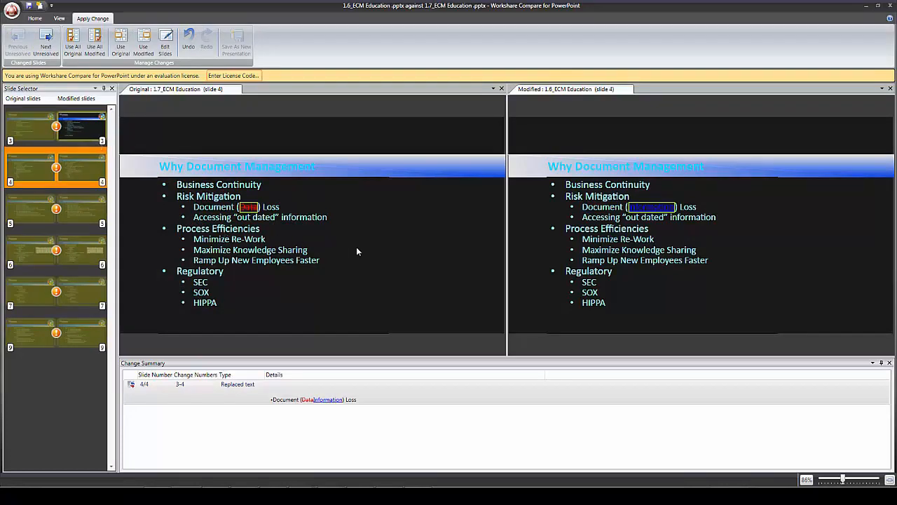
right_click(526, 258)
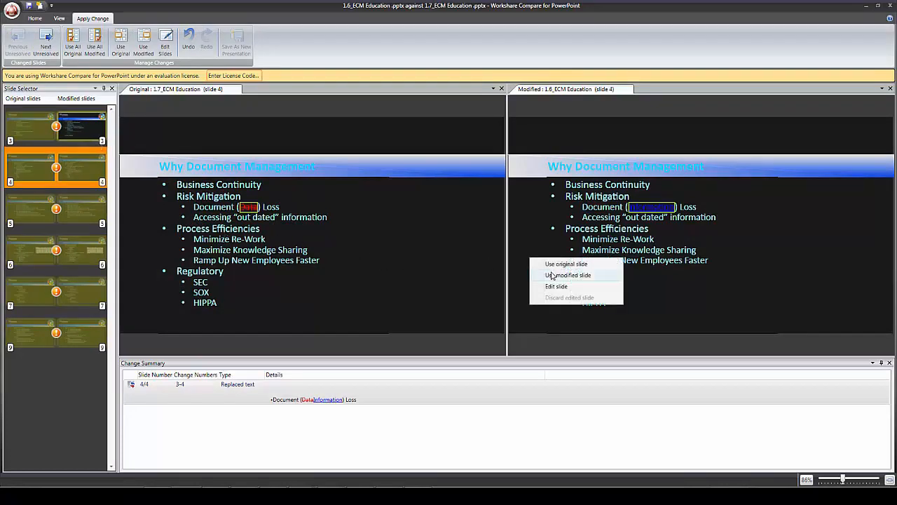
left_click(554, 277)
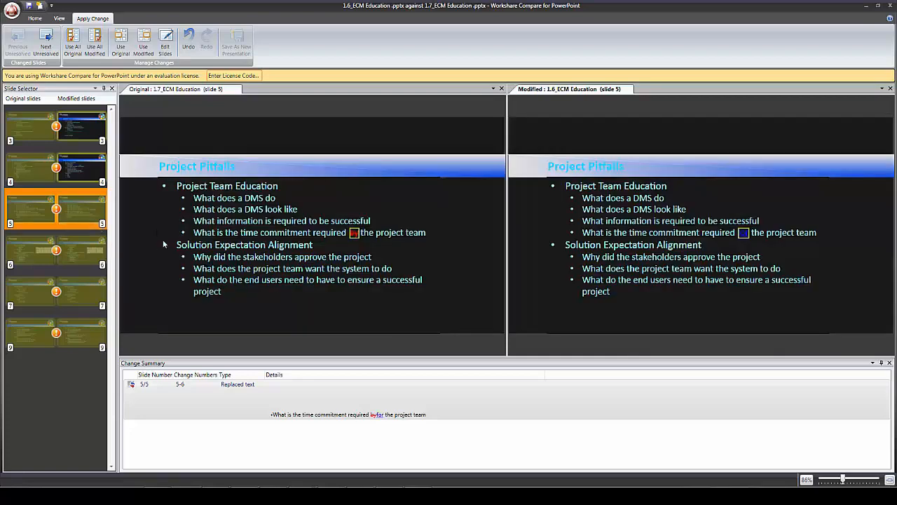
right_click(148, 244)
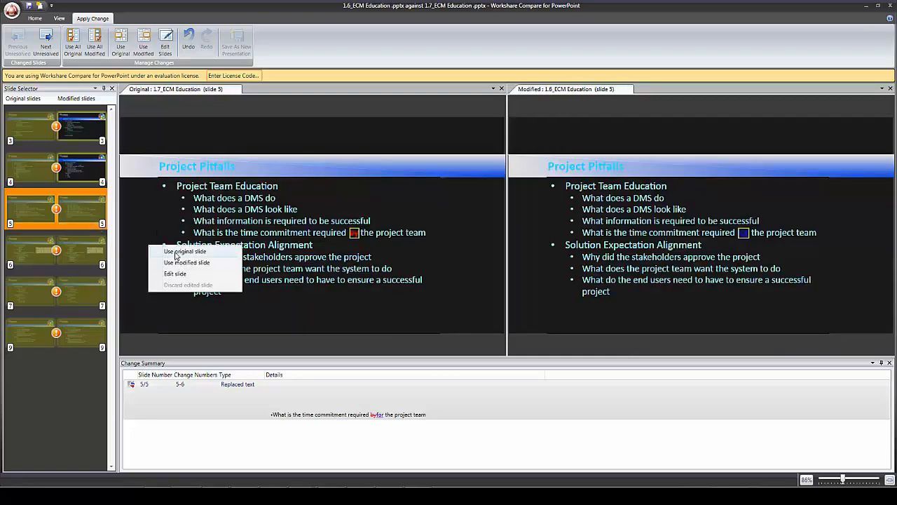
left_click(176, 262)
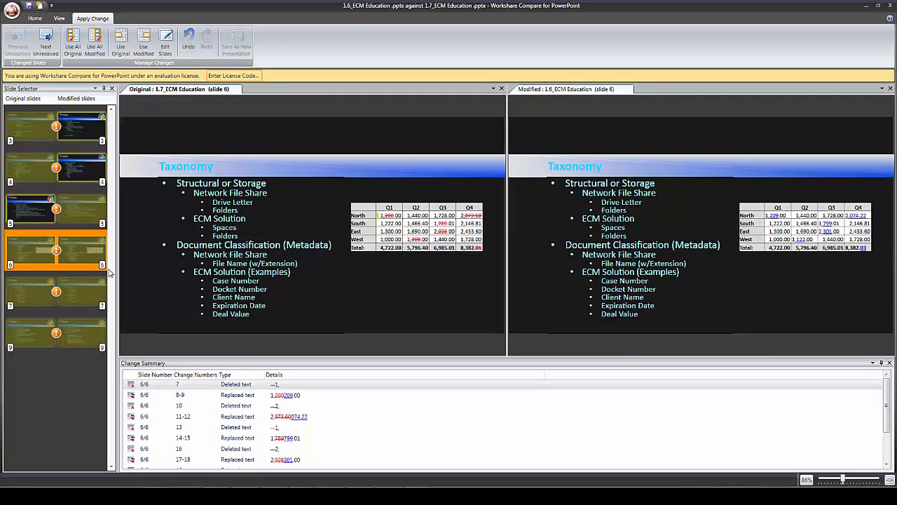
- Use the modified version of the remaining changed slides 6, 7 and 9
right_click(538, 238)
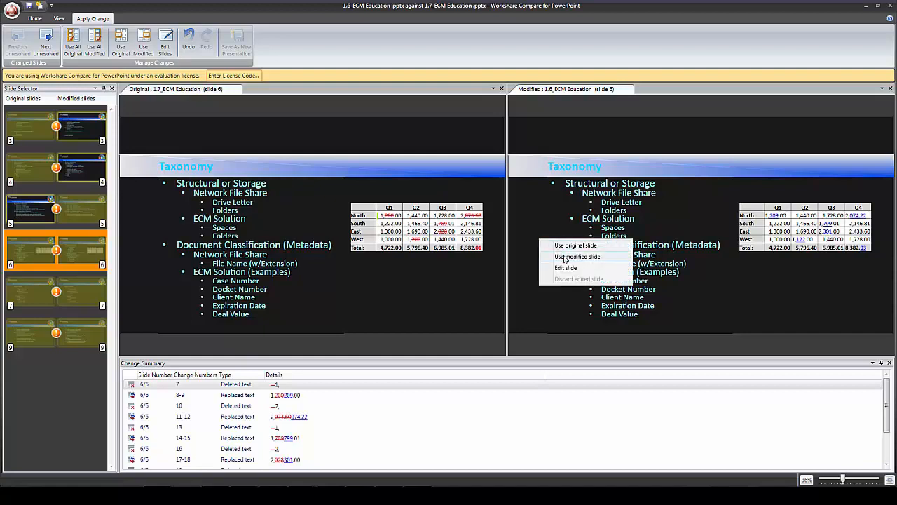
left_click(564, 257)
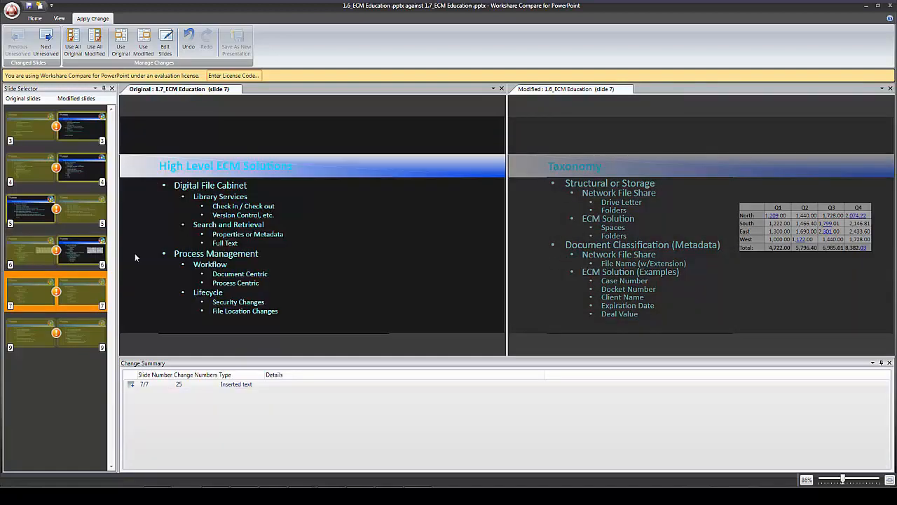
right_click(540, 278)
left_click(568, 297)
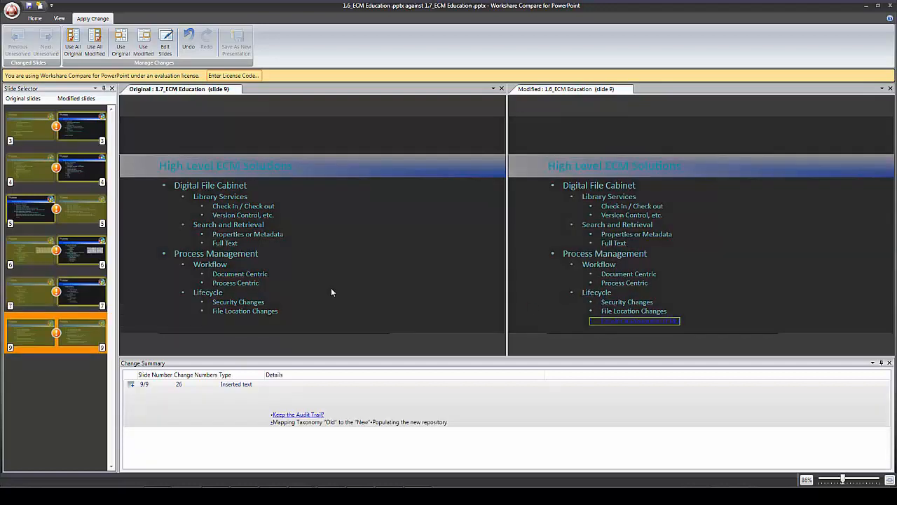
right_click(74, 336)
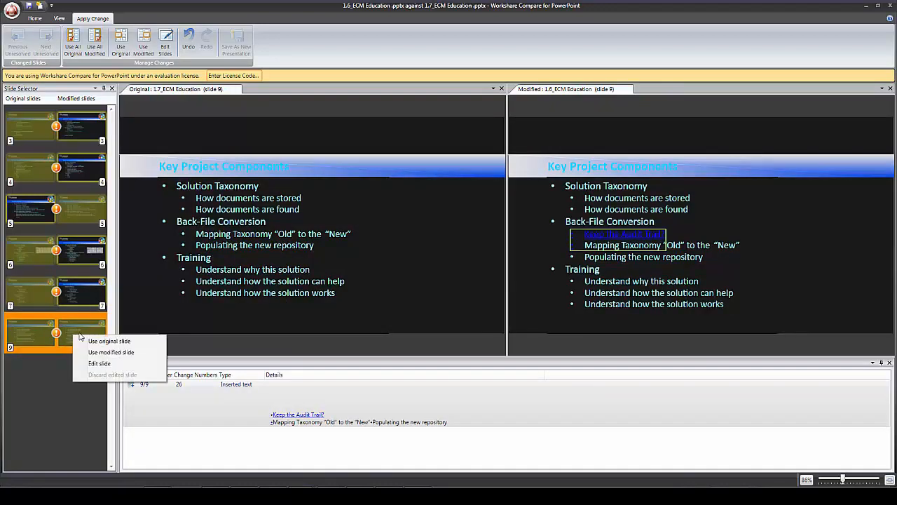
left_click(113, 353)
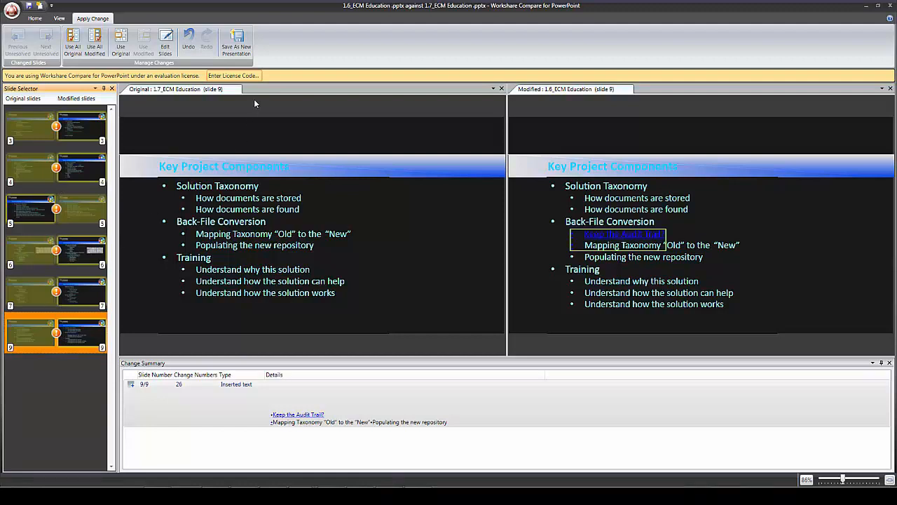
- Save the merged comparison result as the new PowerPoint presentation 1.6_ECM Education Updated and look through its slides
left_click(238, 42)
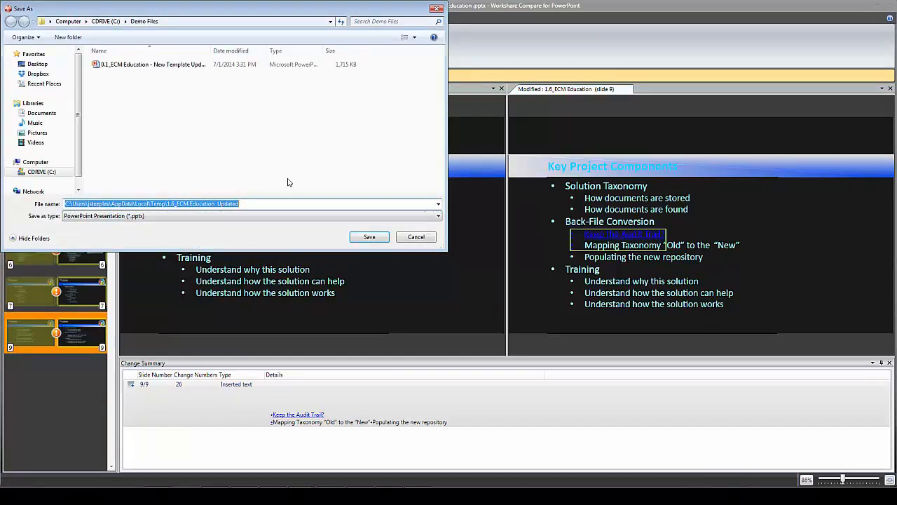
left_click(369, 237)
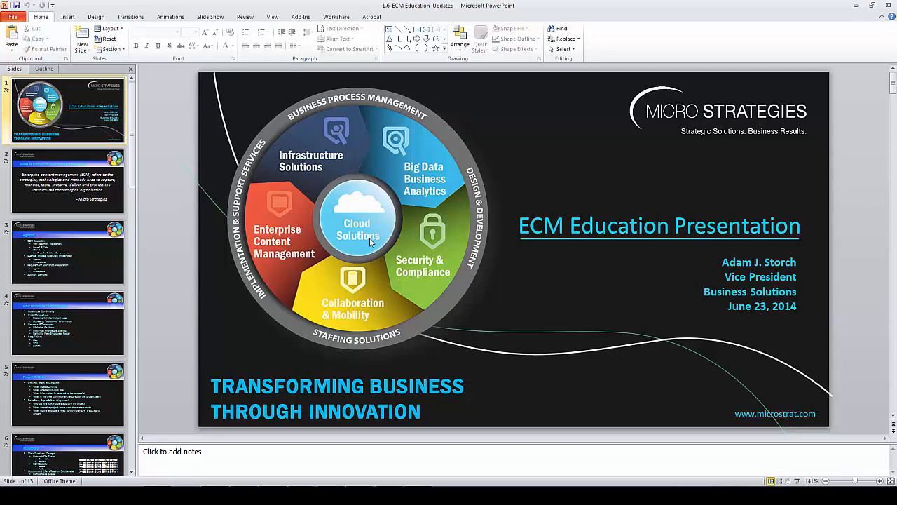
scroll(371, 244, "down", 3)
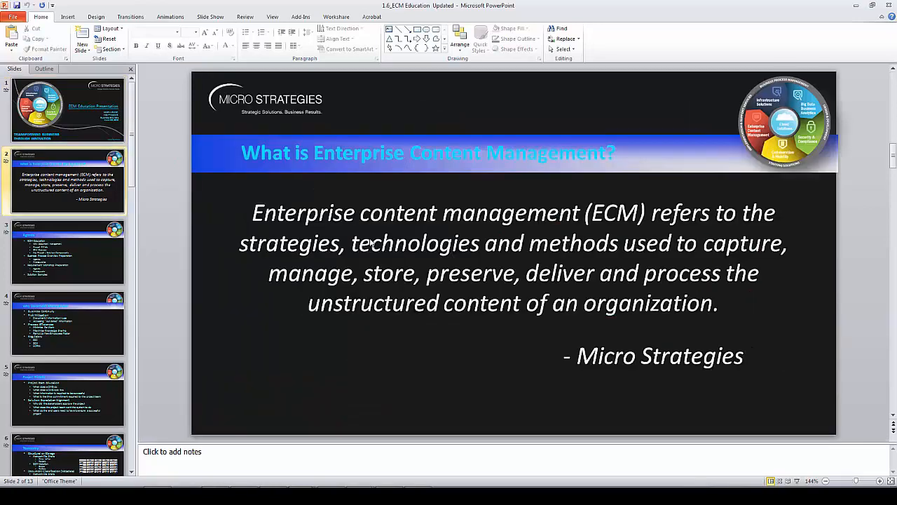
scroll(372, 243, "down", 2)
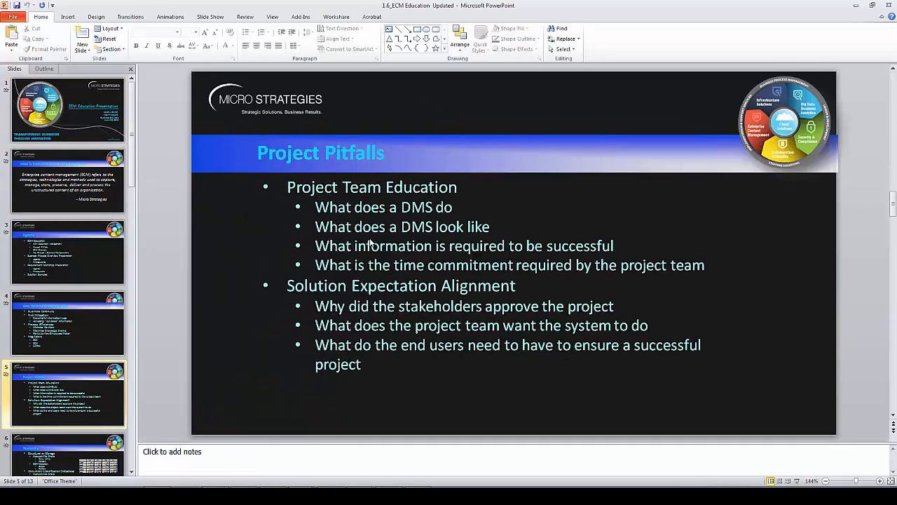
scroll(371, 244, "down", 1)
scroll(370, 241, "down", 2)
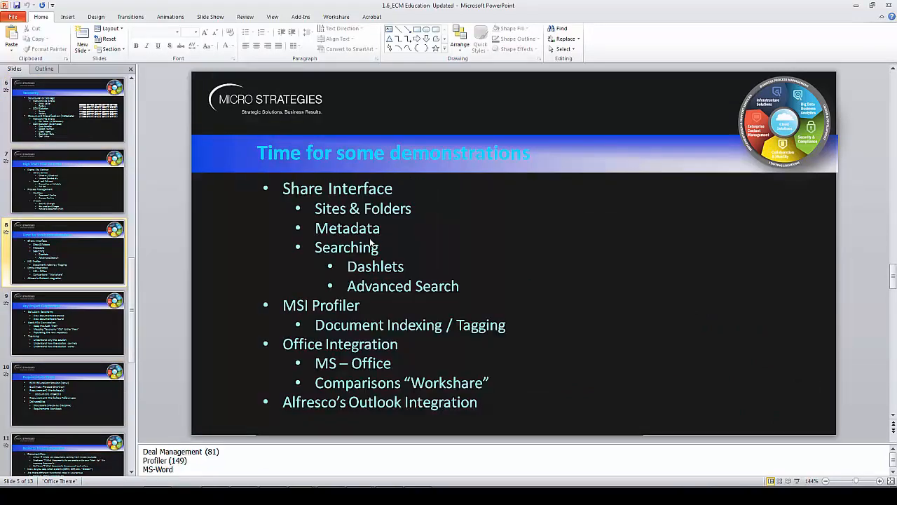
scroll(370, 240, "down", 1)
key("ctrl+Home")
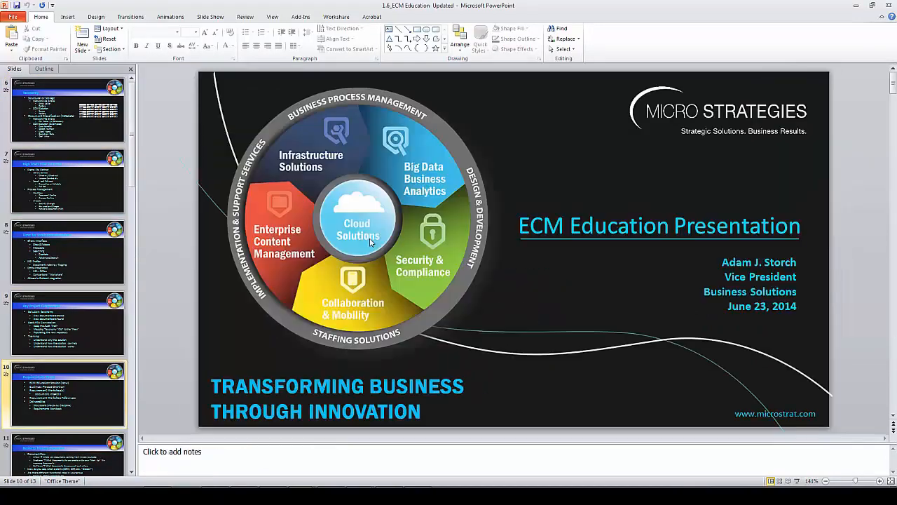
- Start saving the presentation to Alfresco and look up the Fund I folder in the Primary Deals site's Reports as the destination
left_click(13, 18)
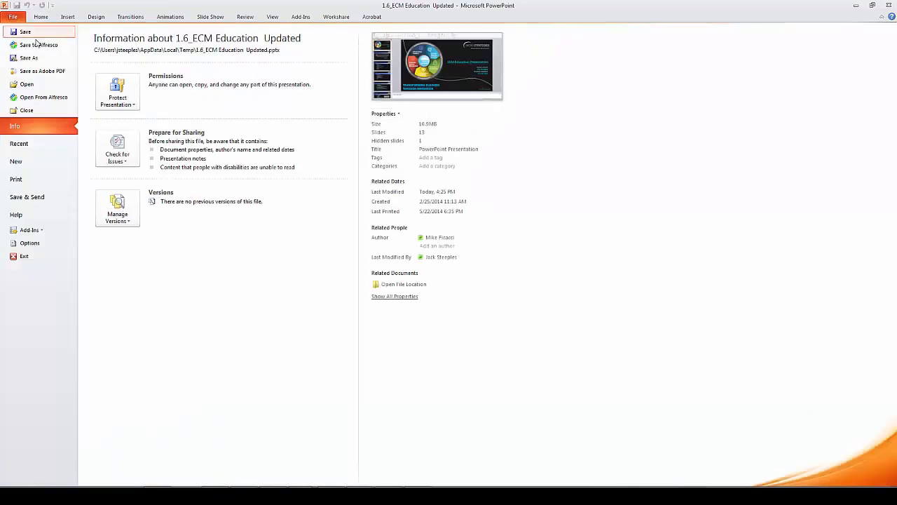
left_click(38, 45)
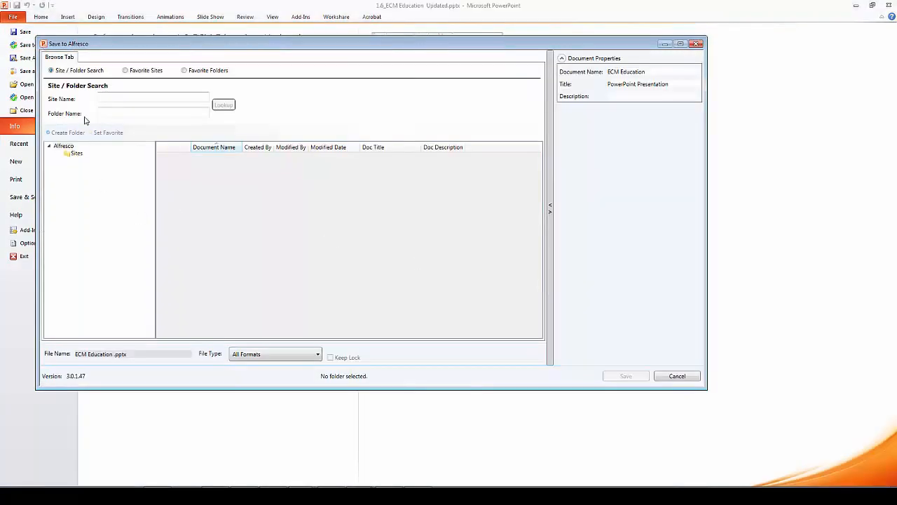
left_click(126, 113)
type("fu")
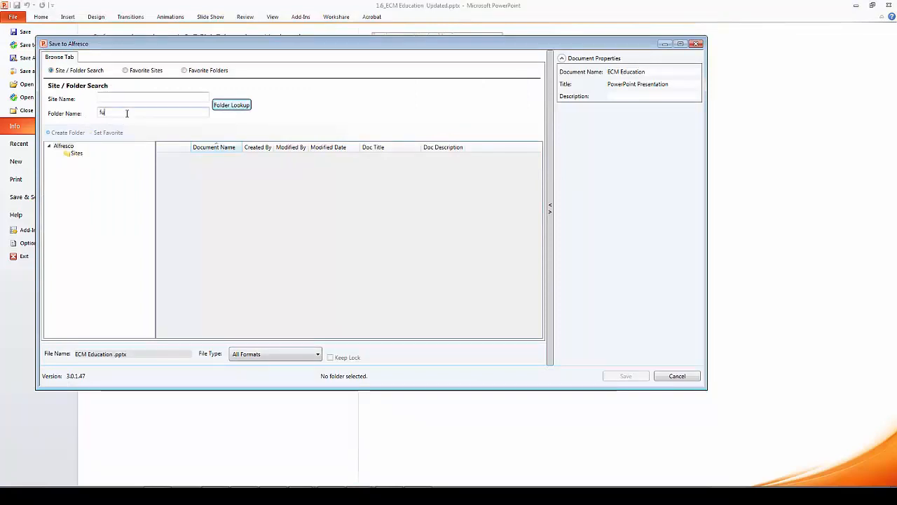
type("nd I")
left_click(231, 105)
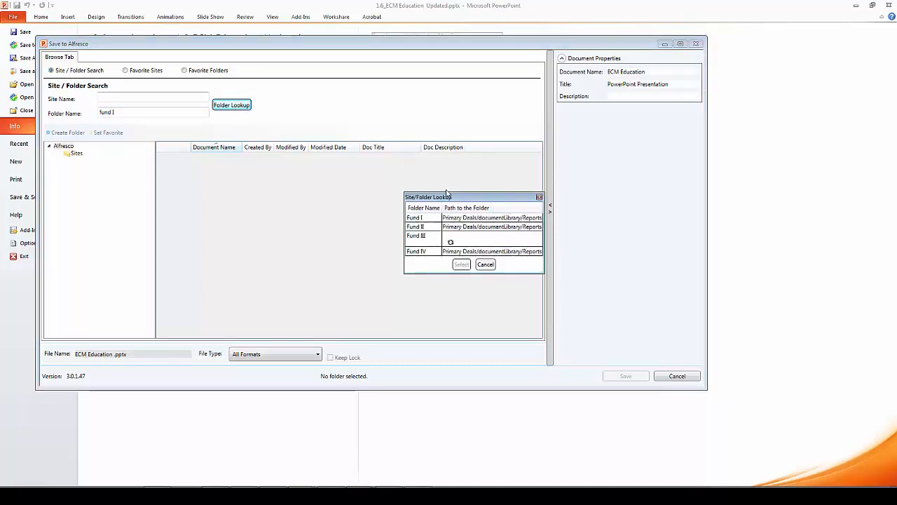
left_click(460, 218)
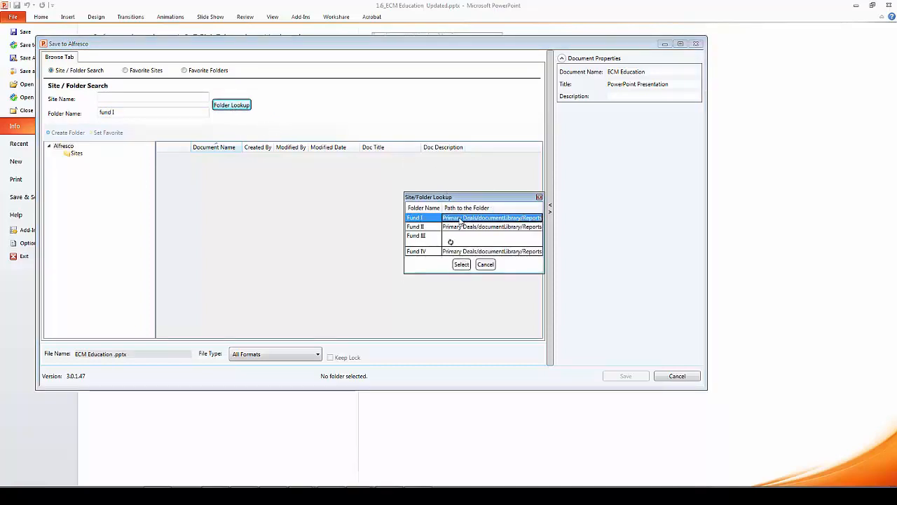
left_click(462, 264)
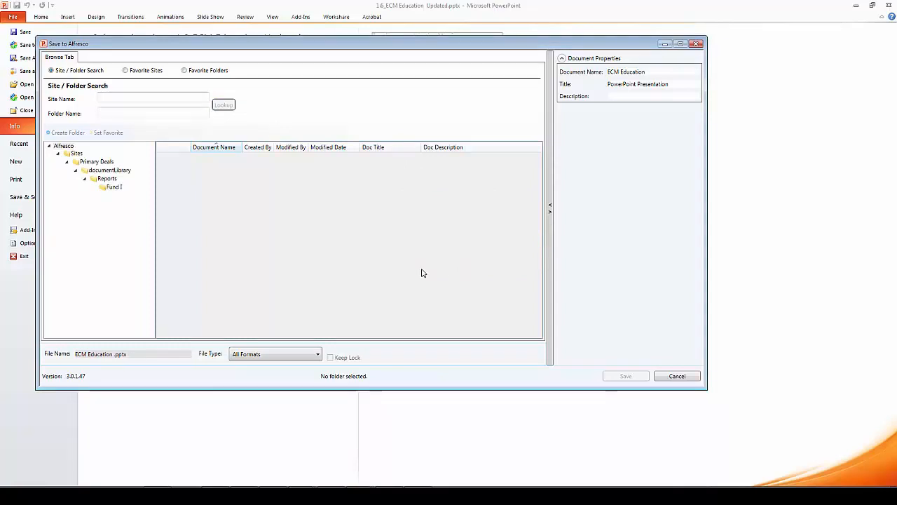
- Choose the Presentations folder inside Fund I and select the existing ECM Education .pptx there
left_click(113, 188)
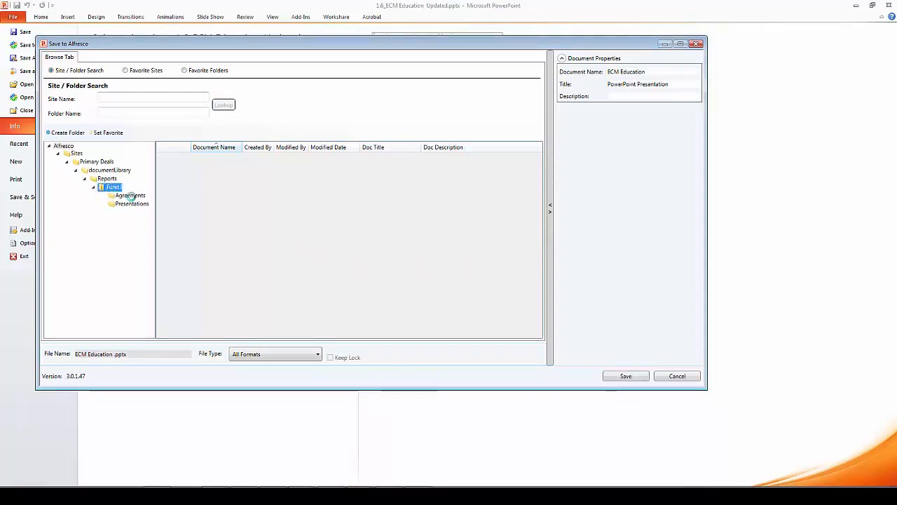
left_click(131, 204)
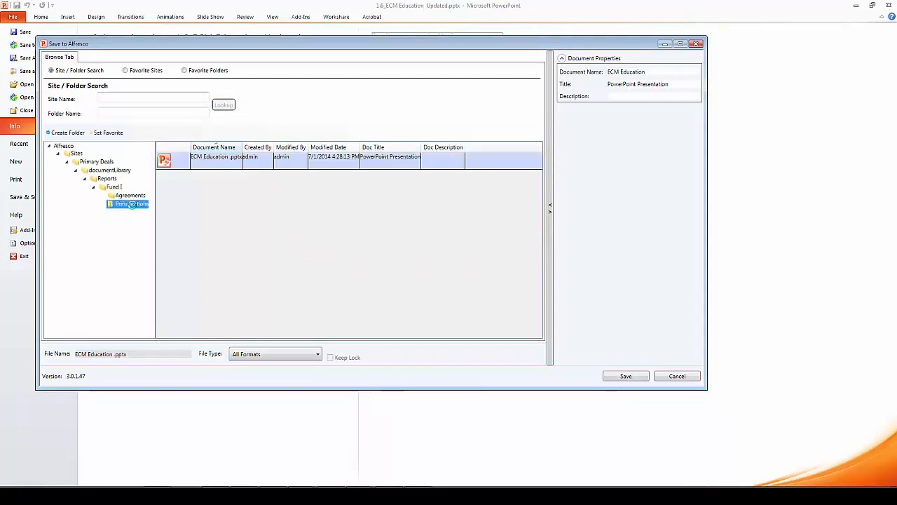
left_click(180, 165)
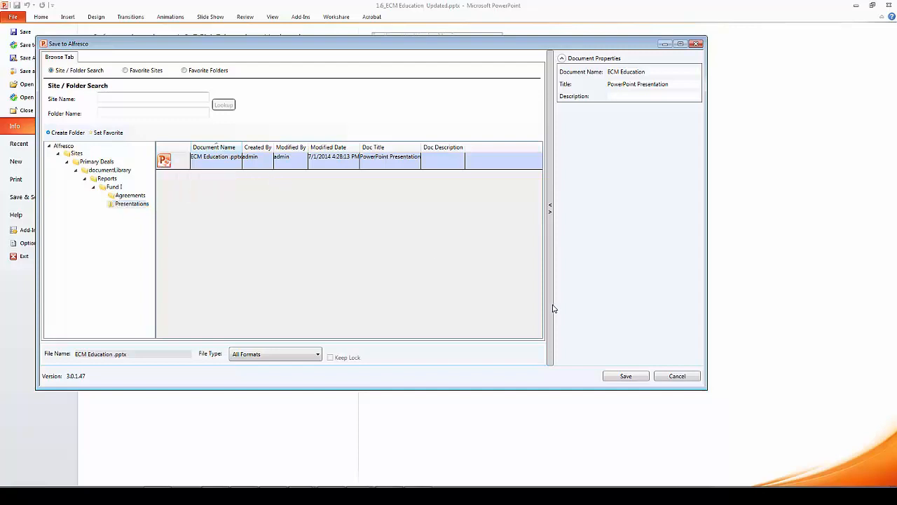
- Save the presentation as a major version with the comment "Finalozed Presentation"
left_click(623, 377)
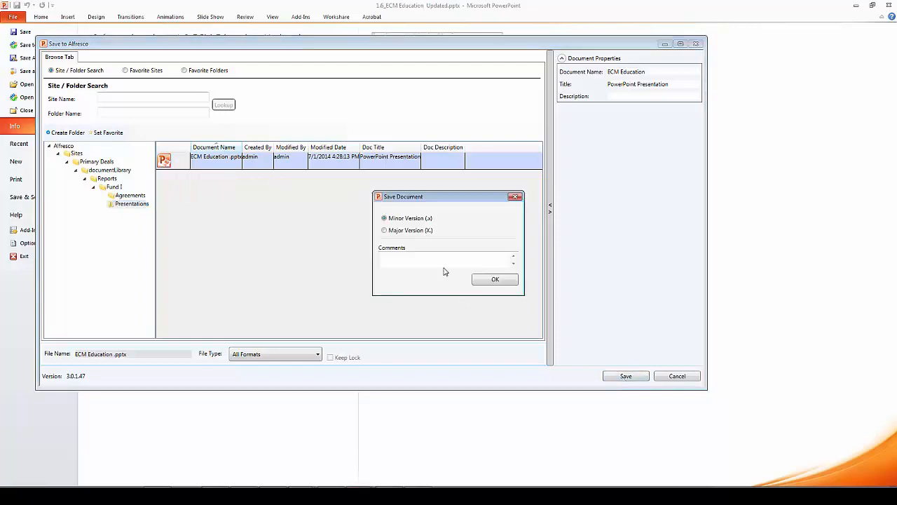
left_click(405, 231)
left_click(403, 256)
type("Final")
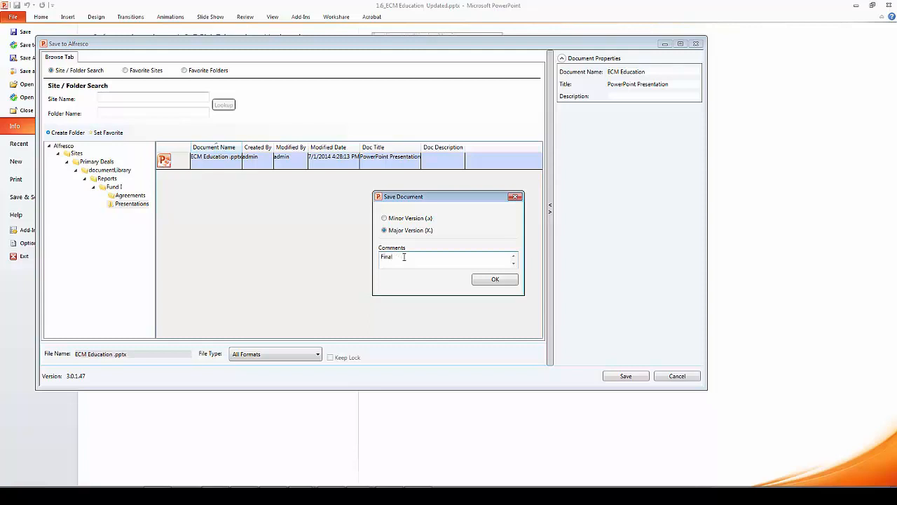
type("ozed Presentation")
left_click(485, 280)
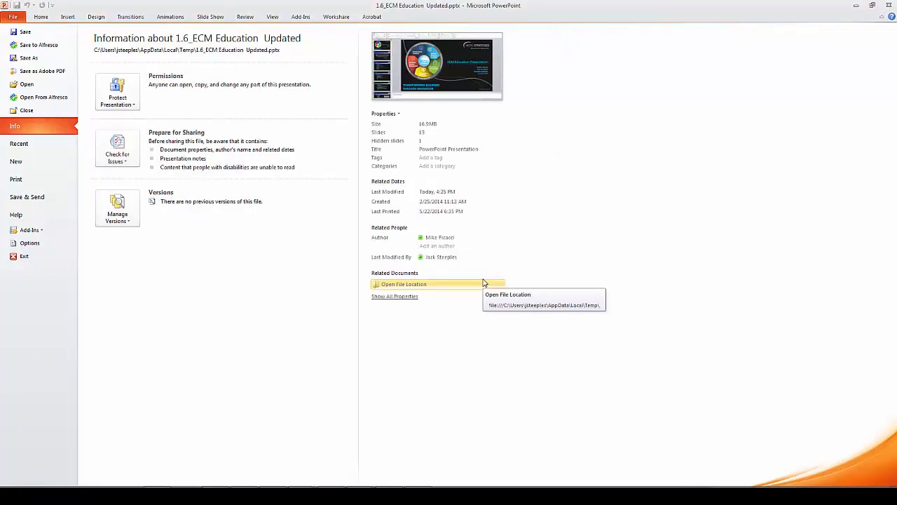